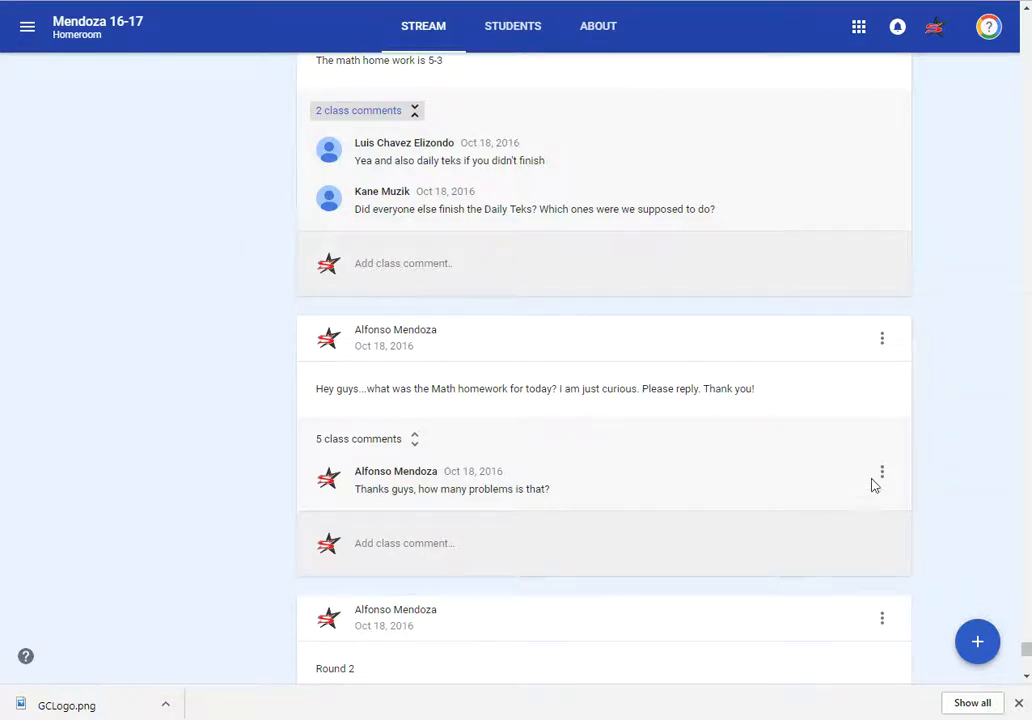
# Examine the stream posts about the math homework, expanding the class comments under the homework question and reading the students' replies.
pyautogui.scroll(-1, 411, 378)
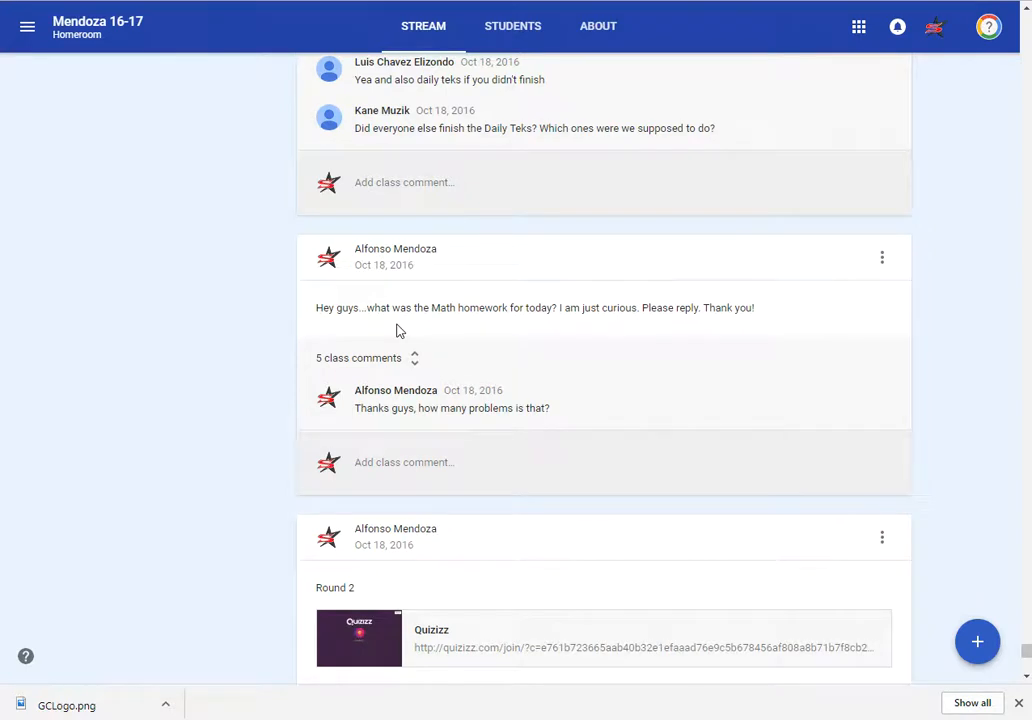
pyautogui.click(414, 358)
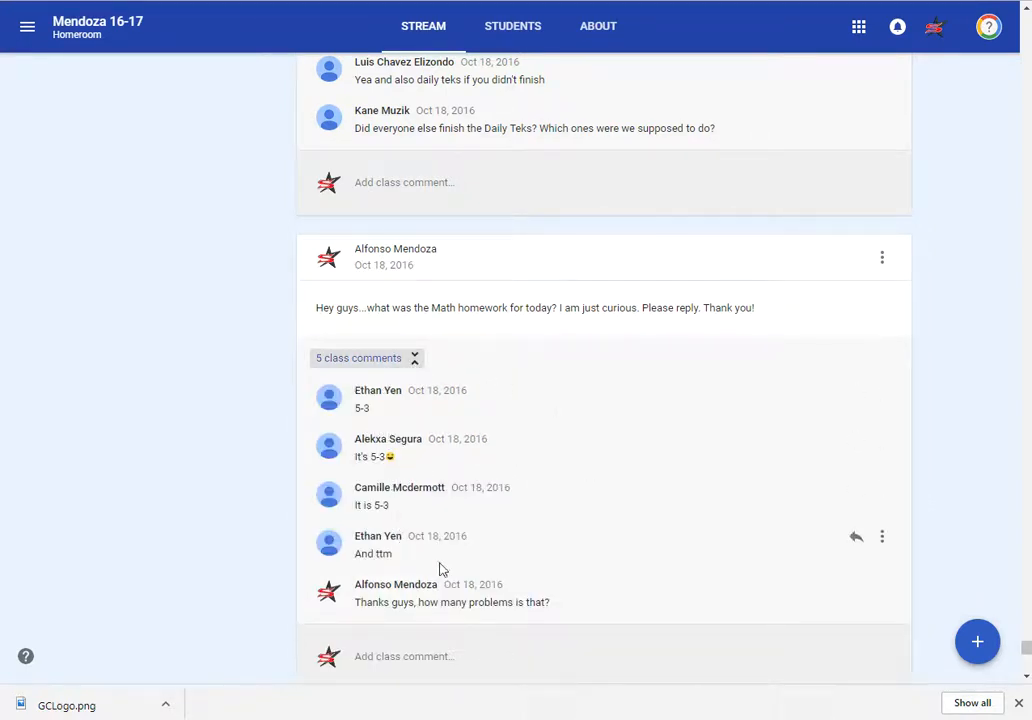
pyautogui.scroll(-2, 511, 622)
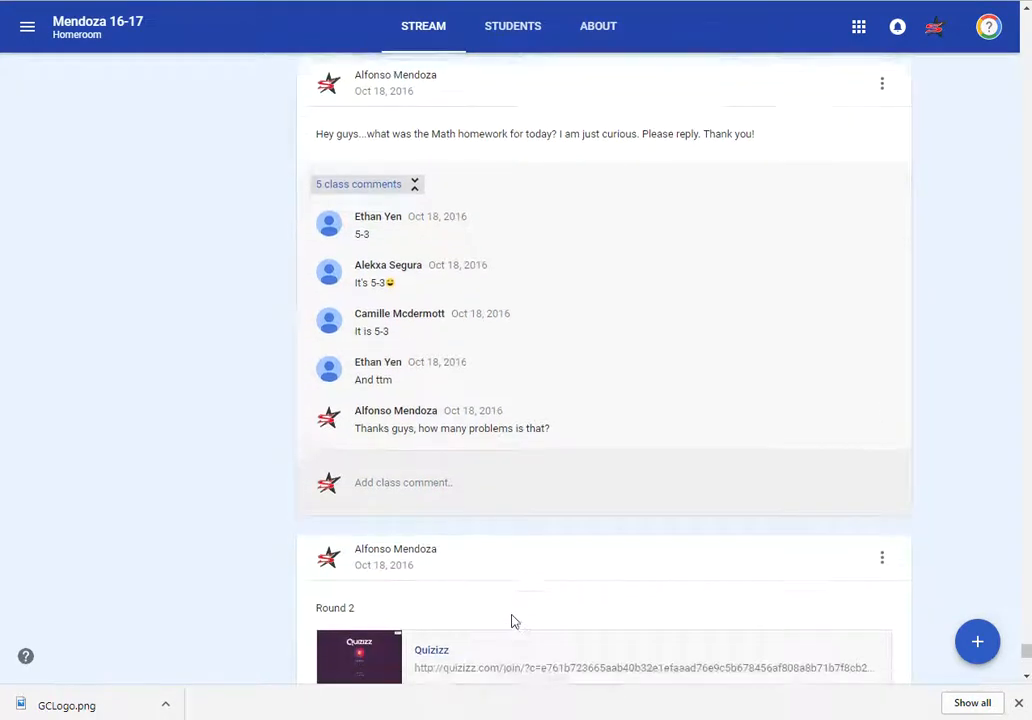
pyautogui.scroll(-1, 511, 620)
pyautogui.scroll(-5, 510, 615)
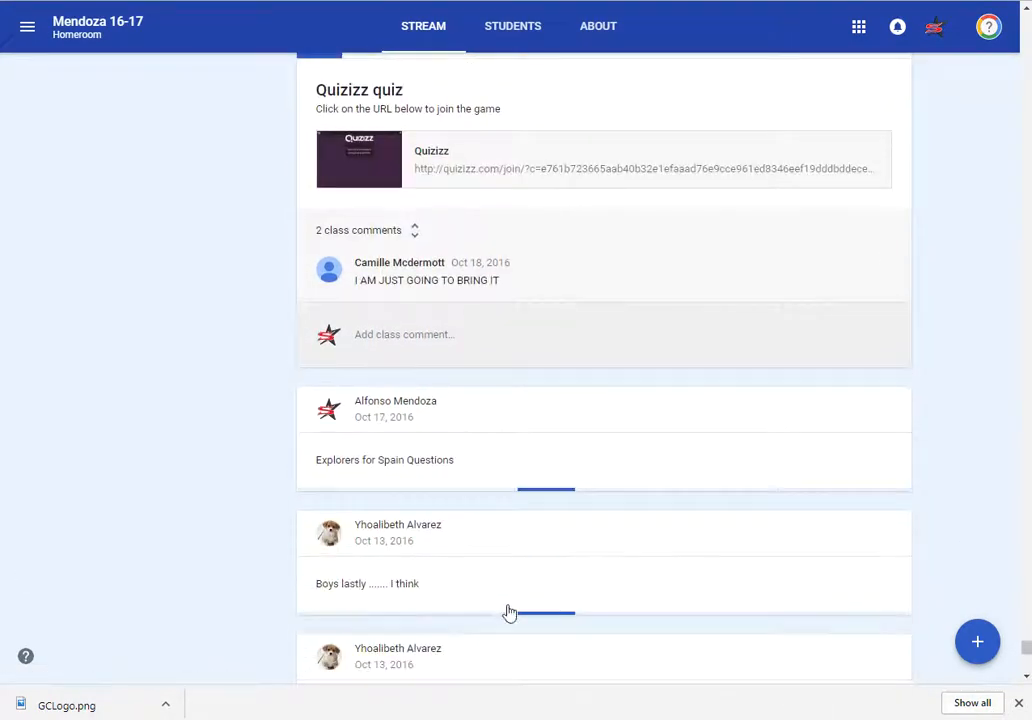
pyautogui.scroll(5, 509, 611)
pyautogui.scroll(-2, 534, 590)
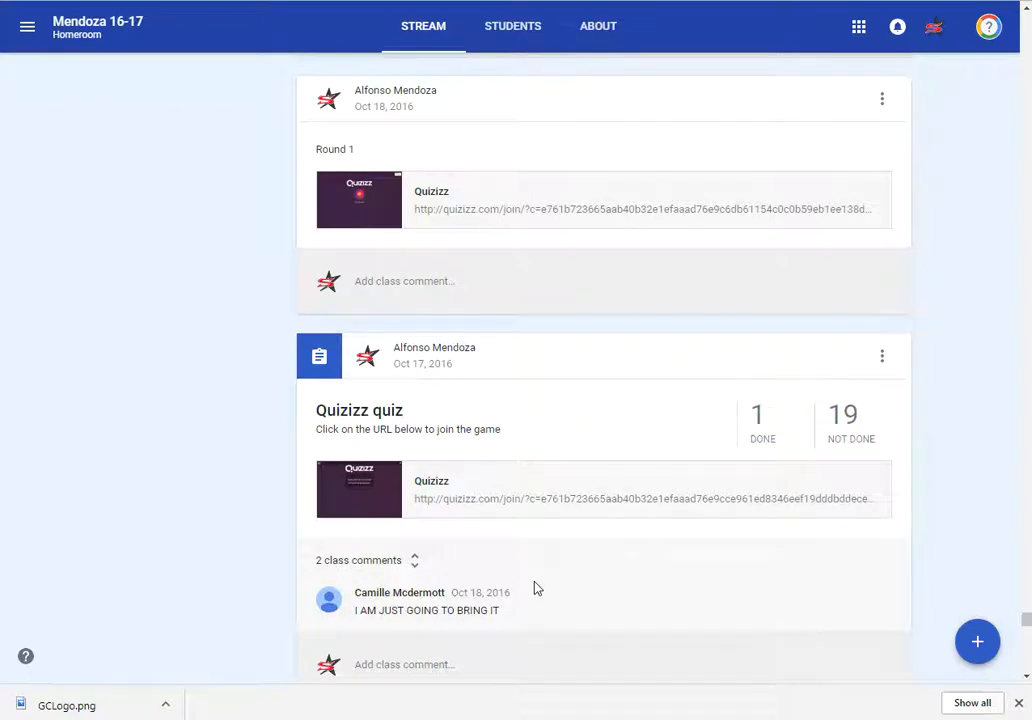
pyautogui.scroll(10, 534, 588)
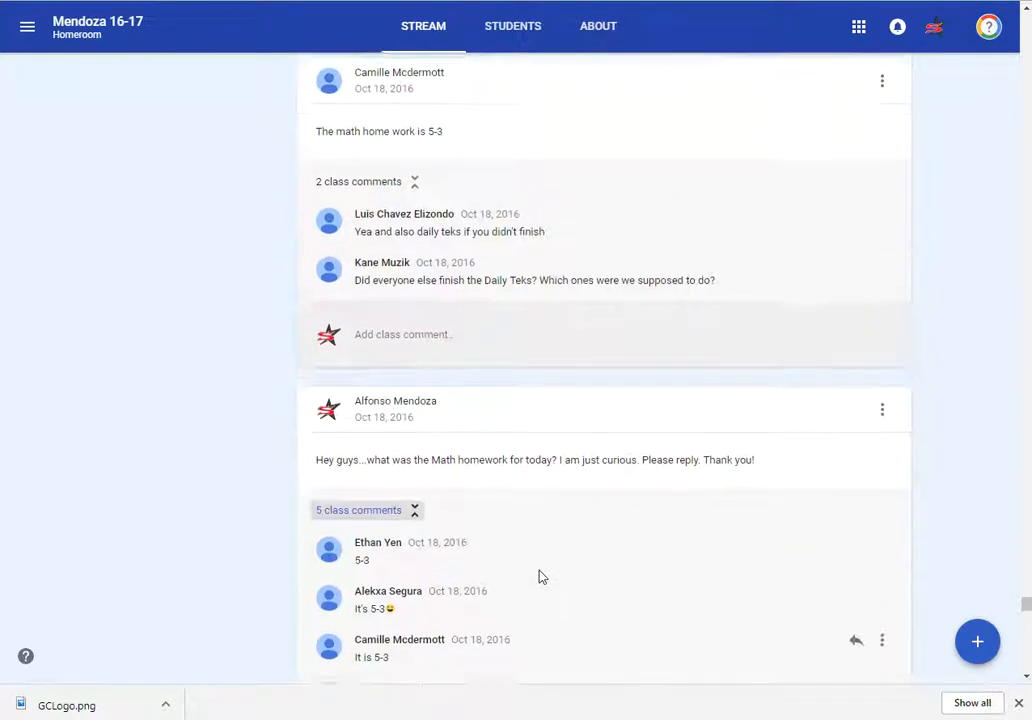
pyautogui.scroll(1, 538, 570)
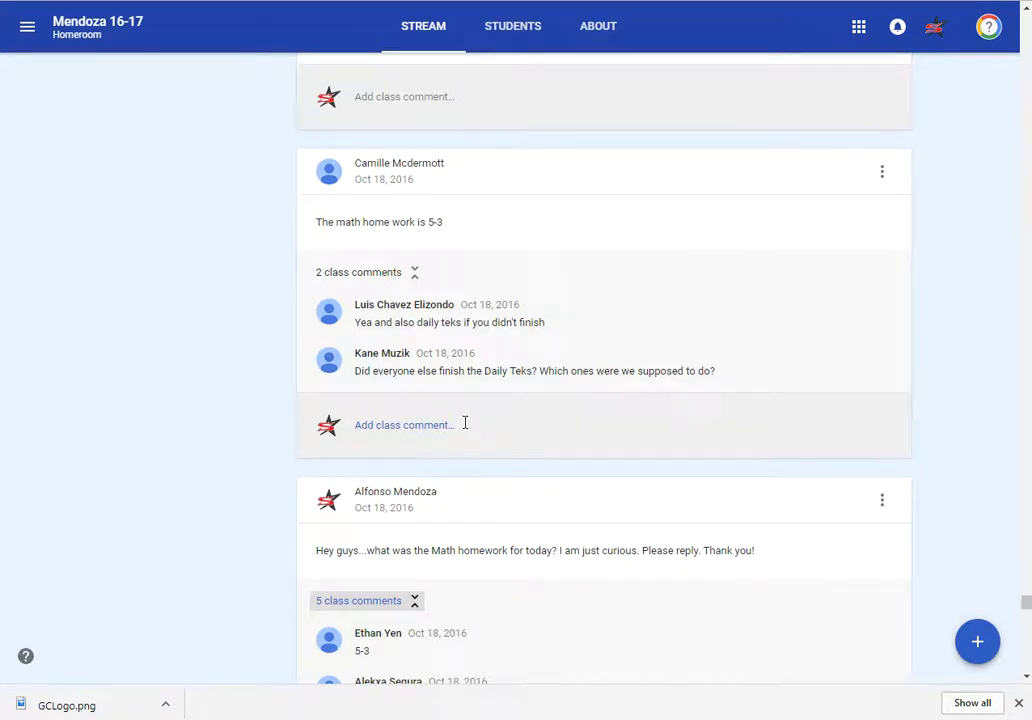
pyautogui.scroll(1, 516, 424)
pyautogui.scroll(1, 516, 424)
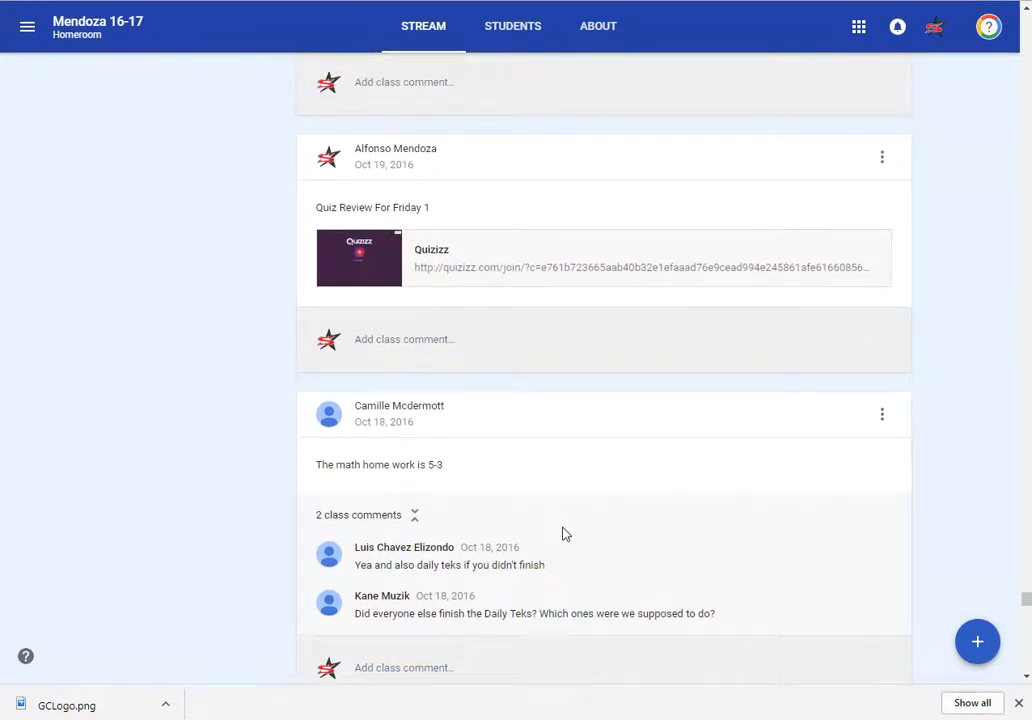
# Create a class question reading "What are the similarites between the protaganist and antagonist?".
pyautogui.moveTo(980, 645)
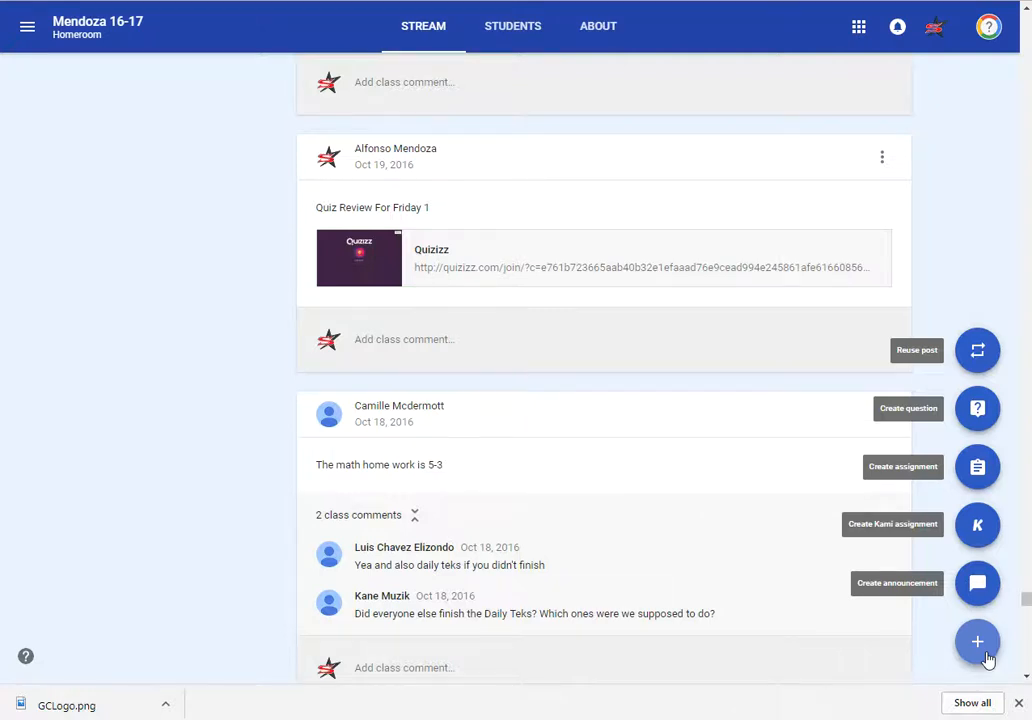
pyautogui.click(980, 420)
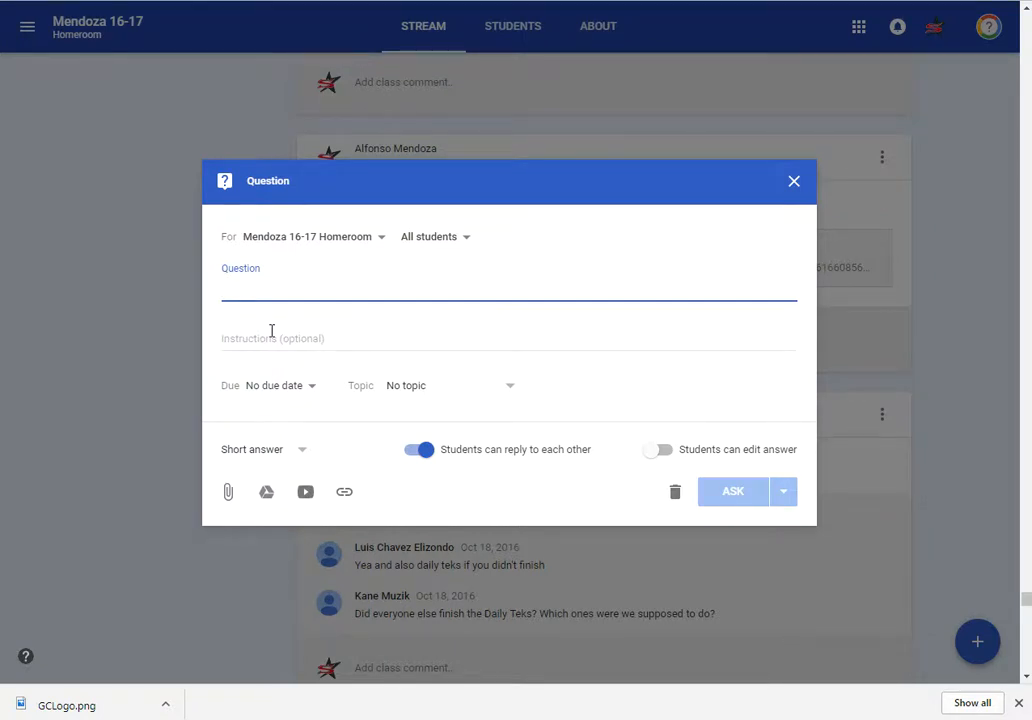
pyautogui.write('What are the simila')
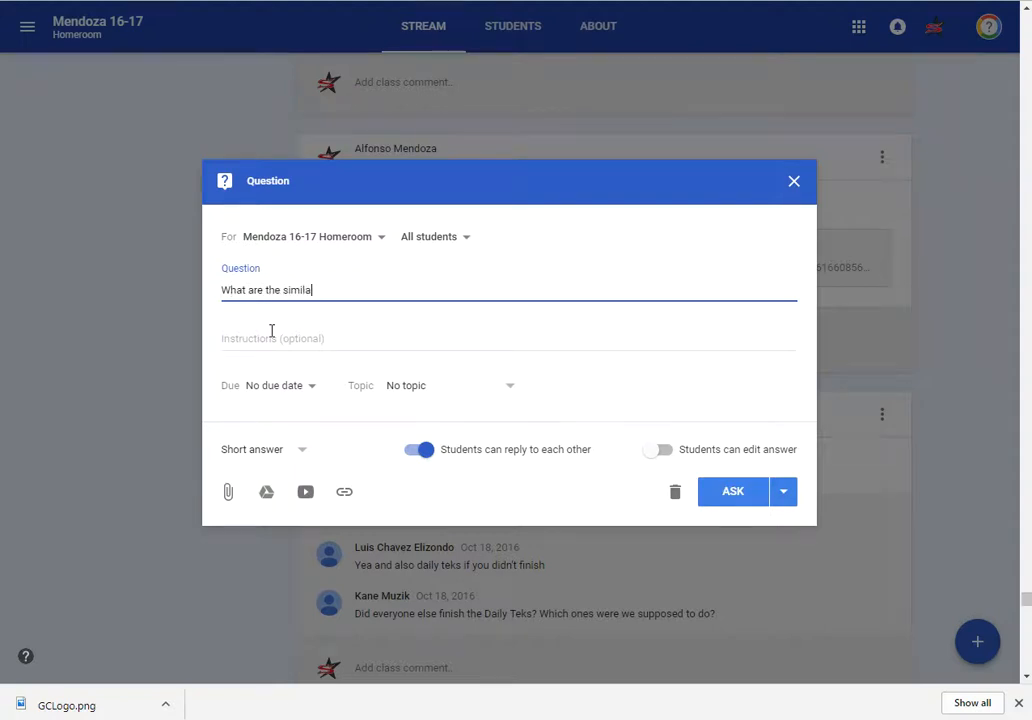
pyautogui.write('rites between the protag')
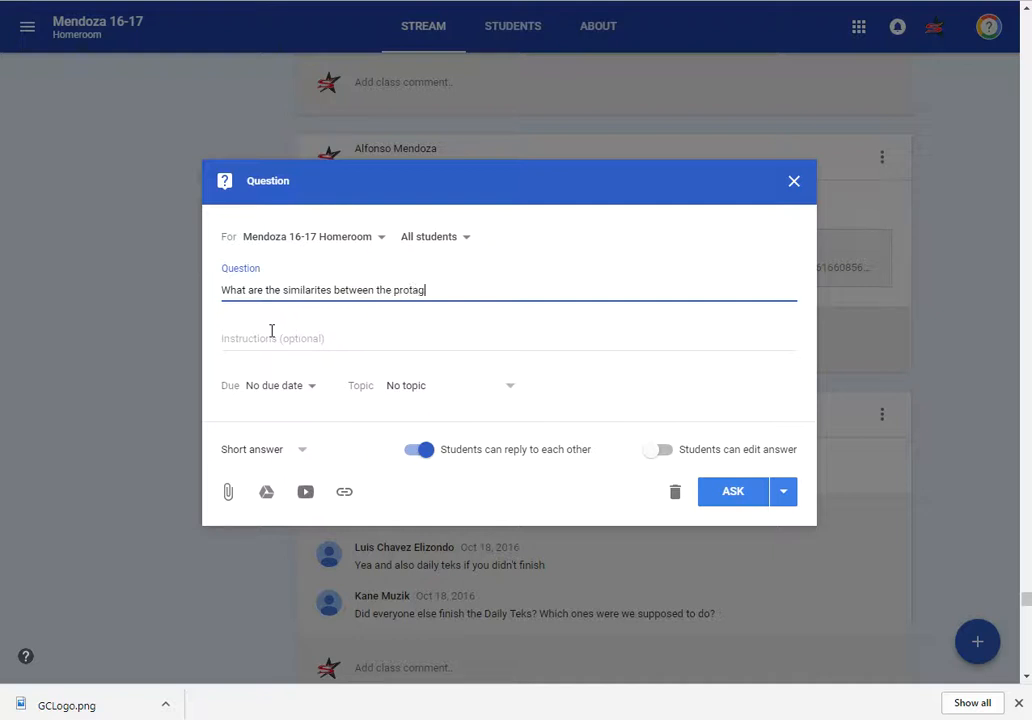
pyautogui.write('onist and ang')
pyautogui.press('BackSpace')
pyautogui.write('tagonist')
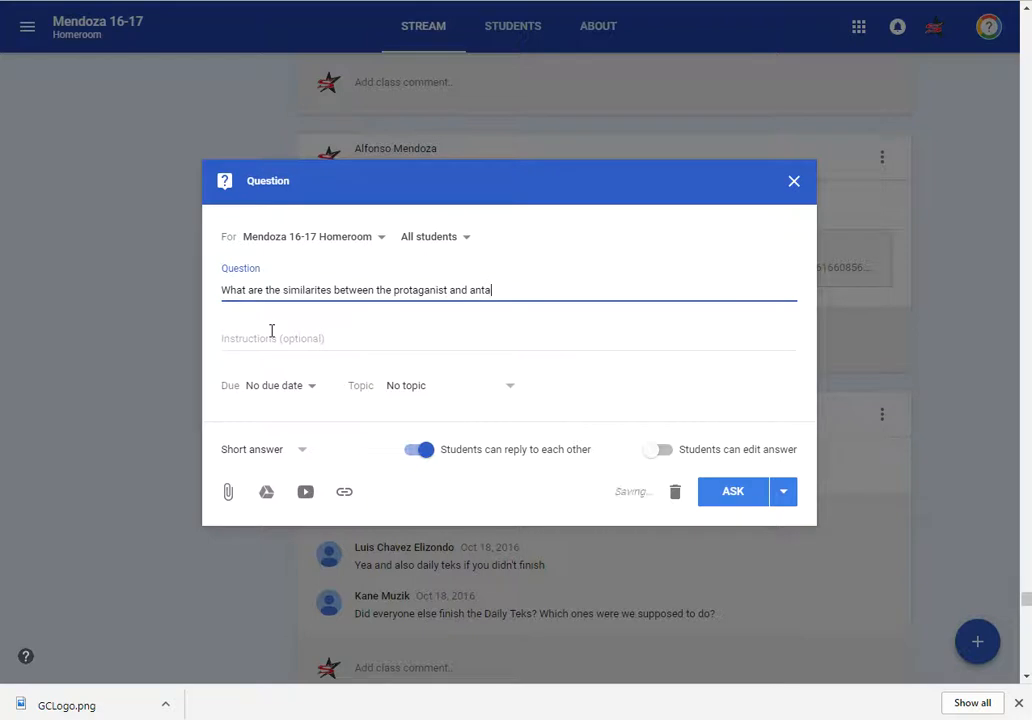
pyautogui.write('?')
# Set the question's due date to tomorrow, leaving the optional instructions empty.
pyautogui.click(307, 391)
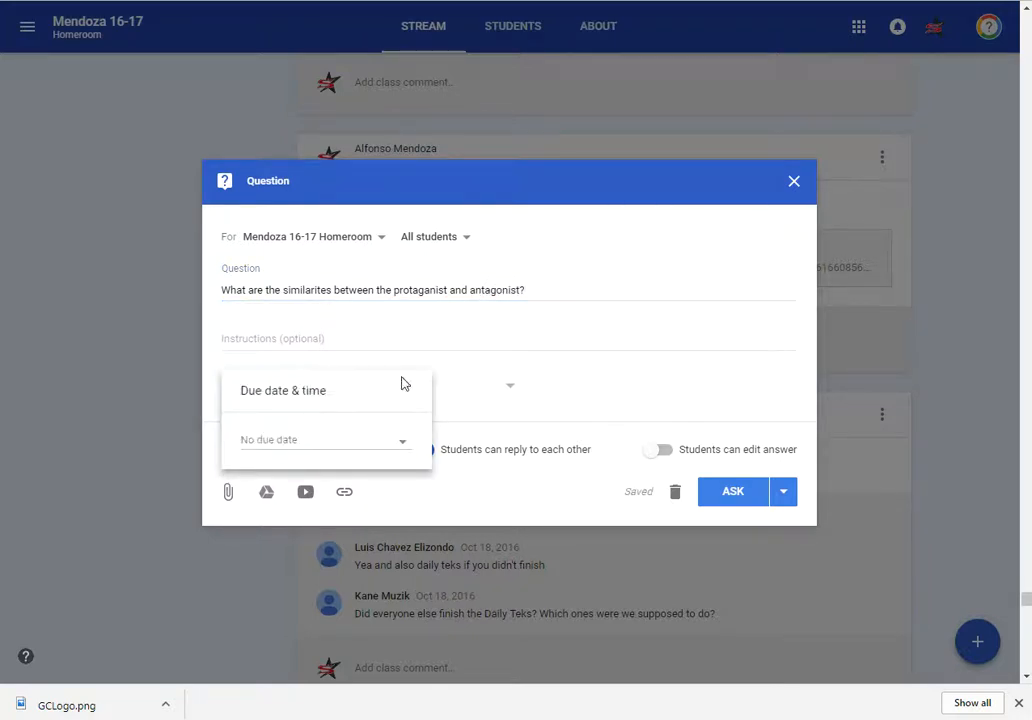
pyautogui.click(414, 345)
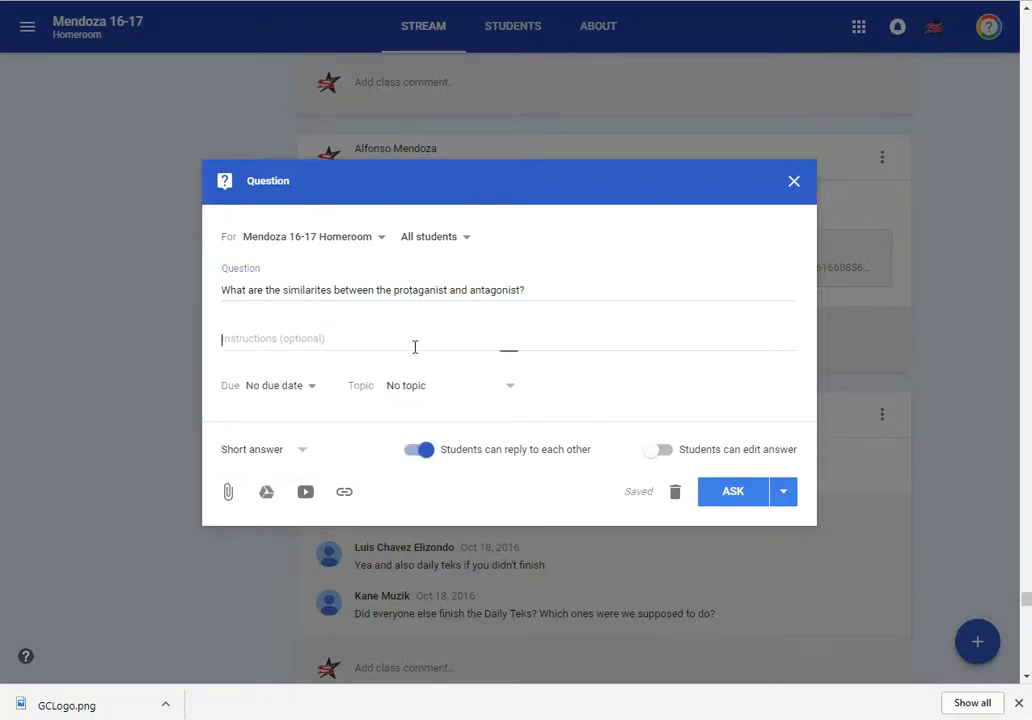
pyautogui.click(314, 393)
pyautogui.click(352, 450)
pyautogui.click(360, 546)
pyautogui.click(382, 342)
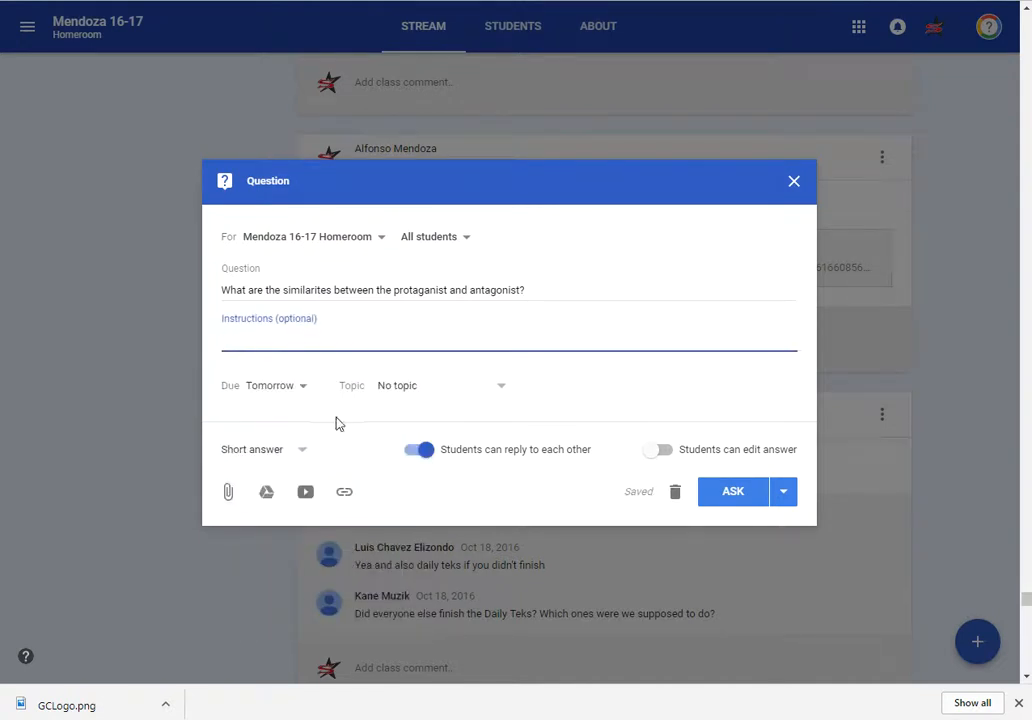
# Create a new topic named "Literature" for the question.
pyautogui.click(395, 396)
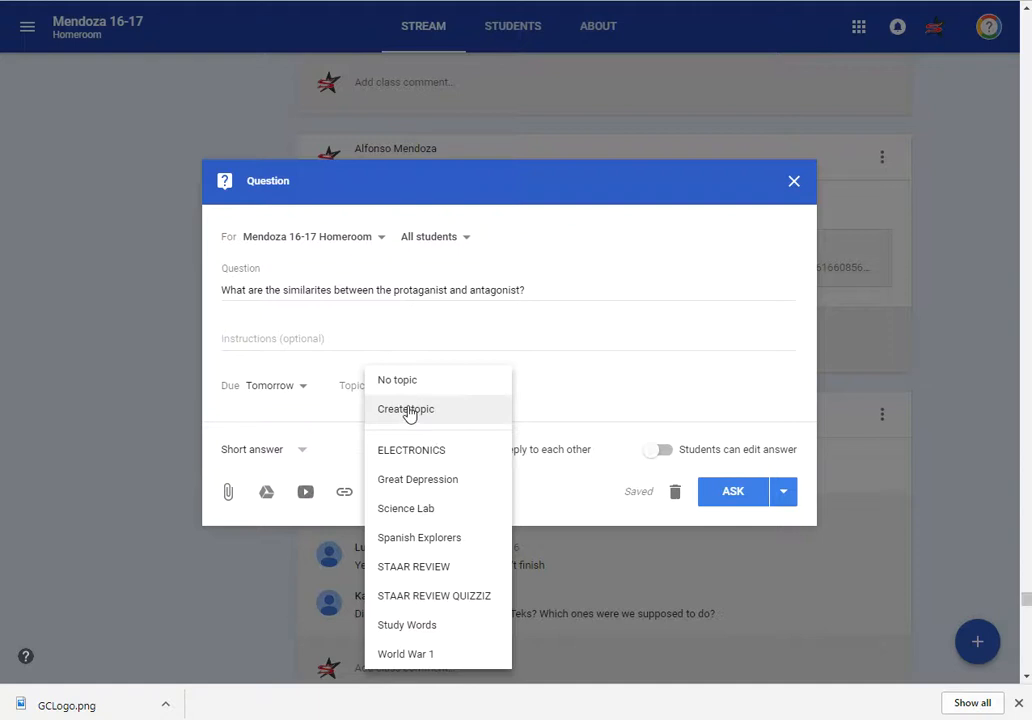
pyautogui.click(408, 412)
pyautogui.write('NO')
pyautogui.press('BackSpace')
pyautogui.press('BackSpace')
pyautogui.write('Liet')
pyautogui.press('BackSpace')
pyautogui.press('BackSpace')
pyautogui.write('terature')
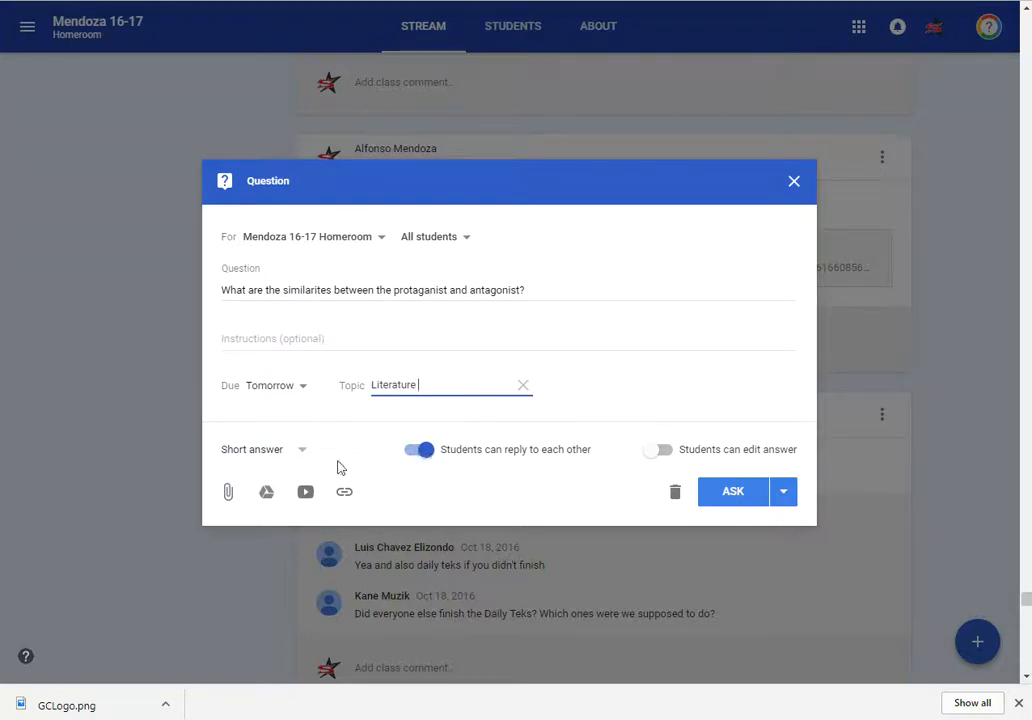
# Keep Short answer as the question type, and switch the option for students to edit their answer on and back off.
pyautogui.click(302, 451)
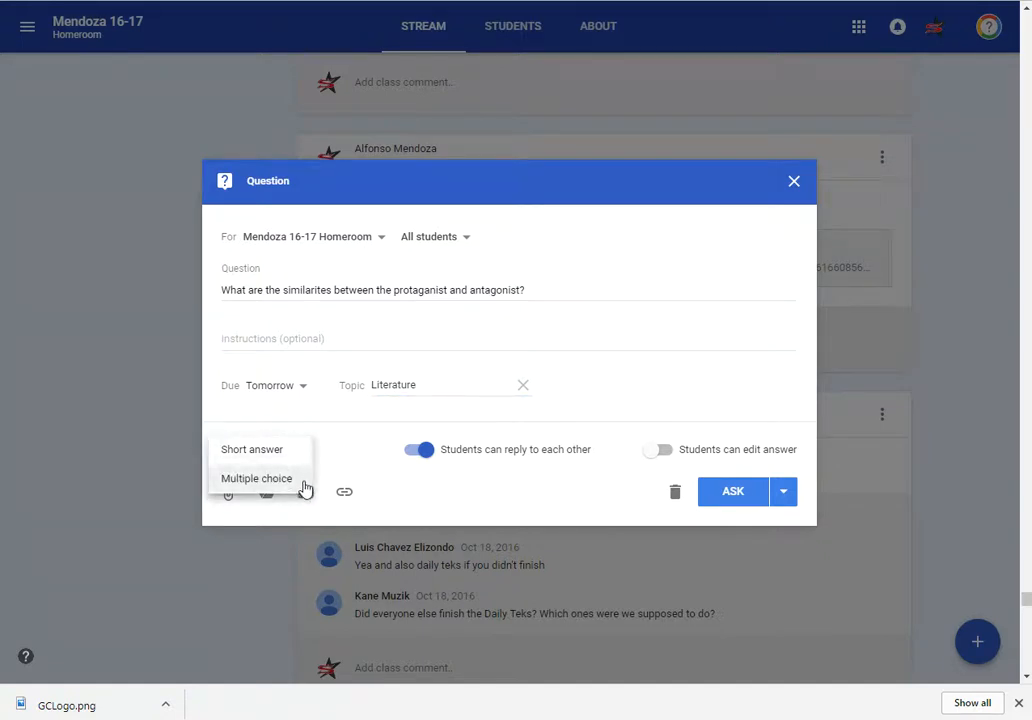
pyautogui.click(302, 458)
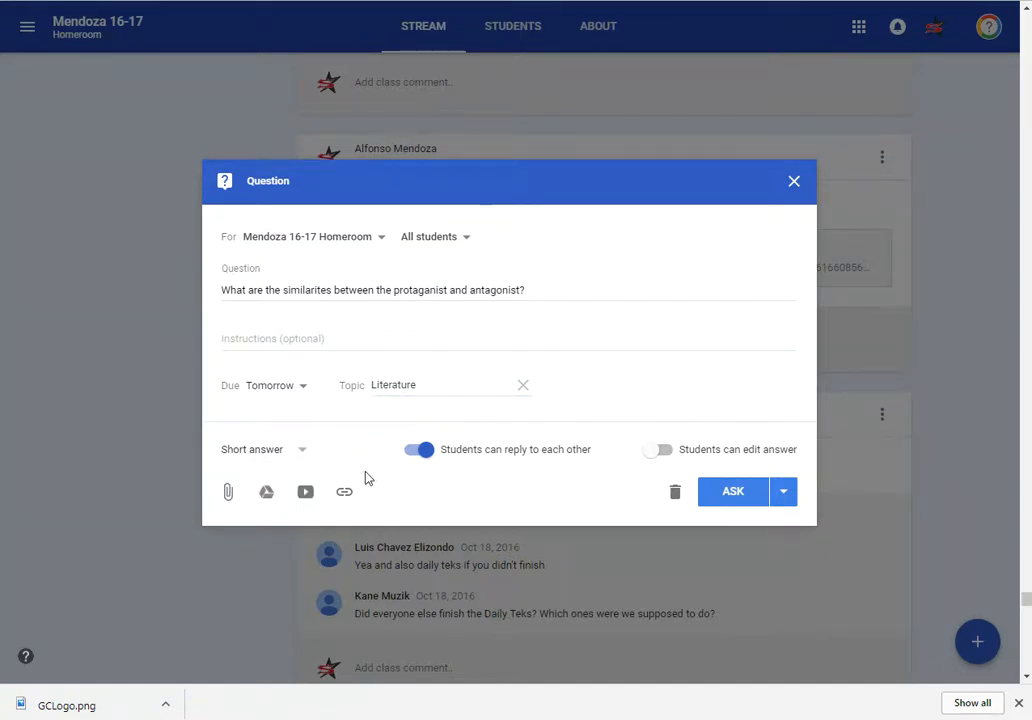
pyautogui.click(664, 451)
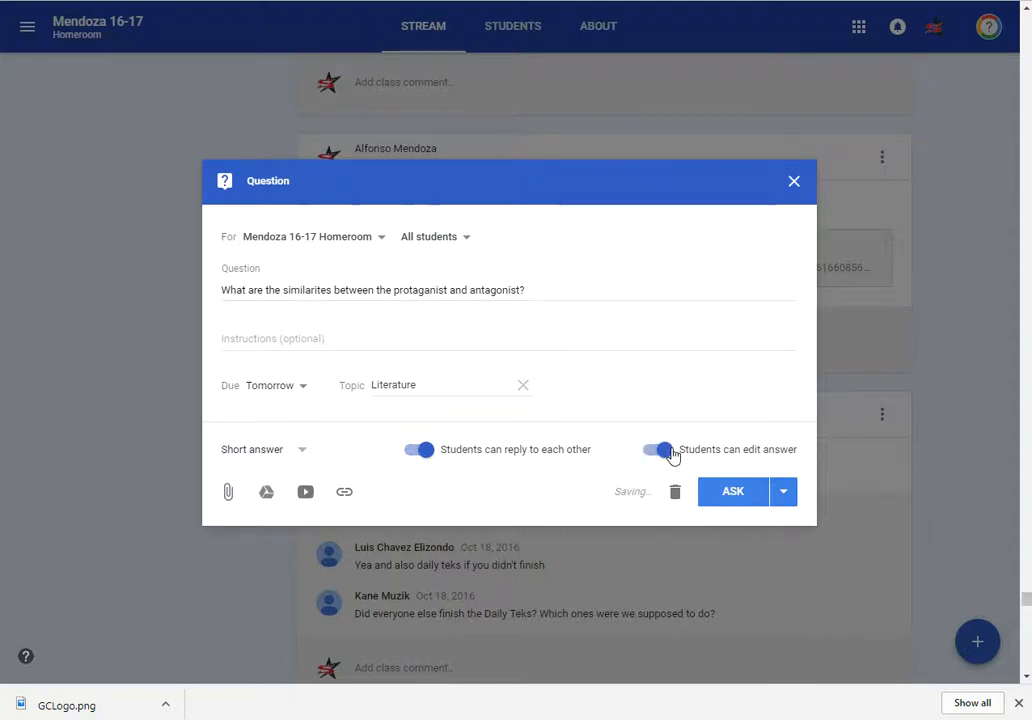
pyautogui.click(666, 452)
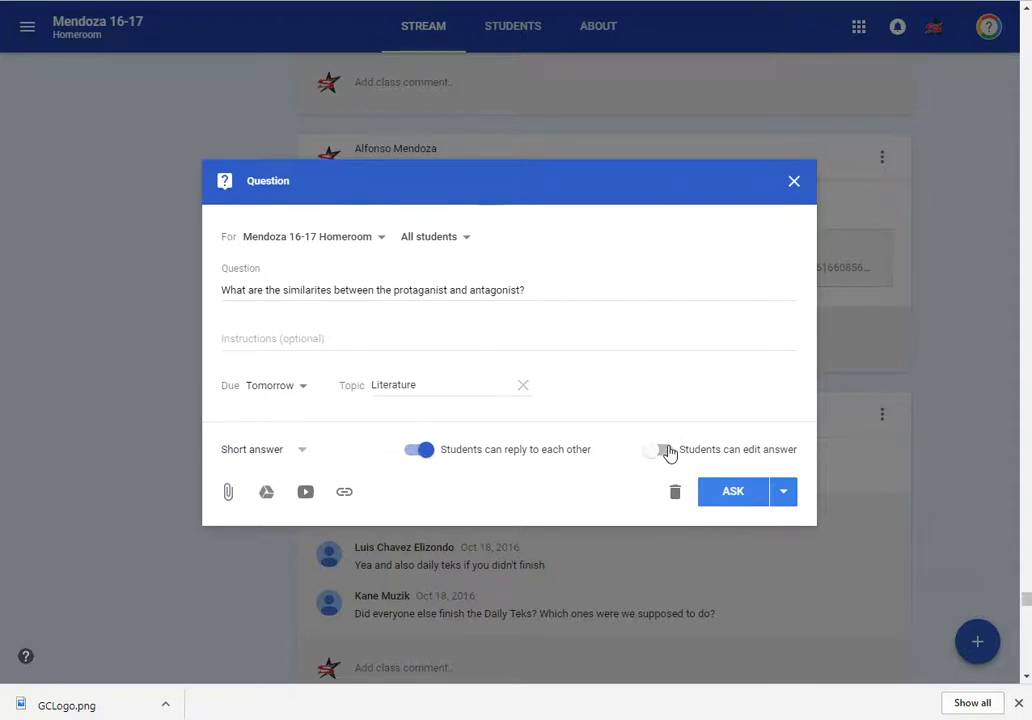